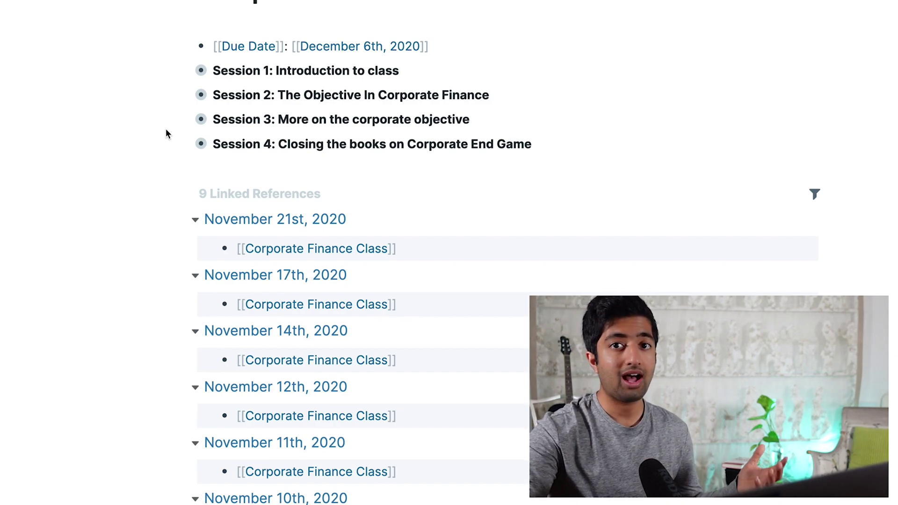
Step: Expand the Session 1: Introduction to class block and review its accounting mindset notes
left_click(178, 70)
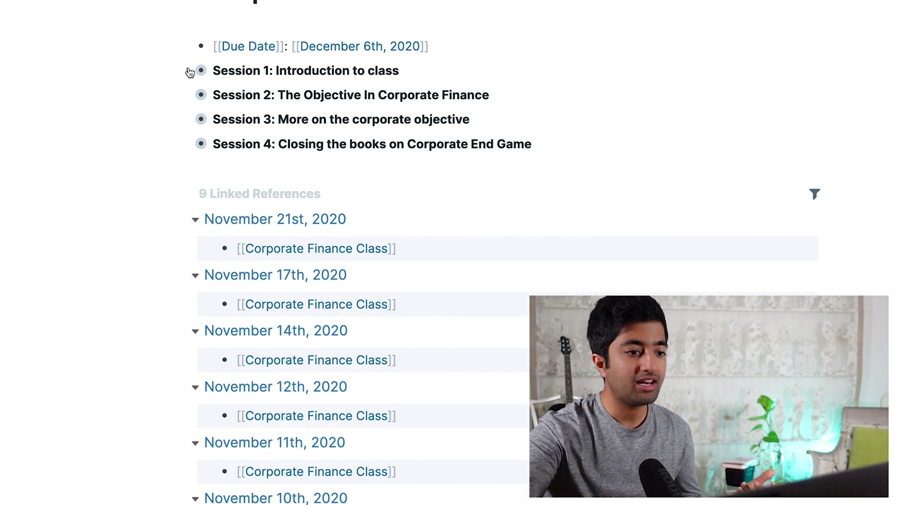
left_click(188, 70)
scroll(282, 147, "down", 3)
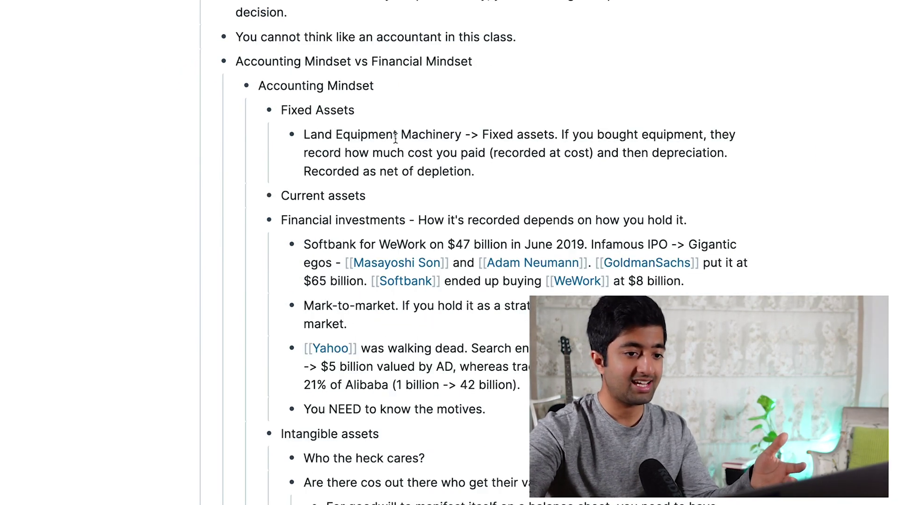
scroll(395, 138, "down", 1)
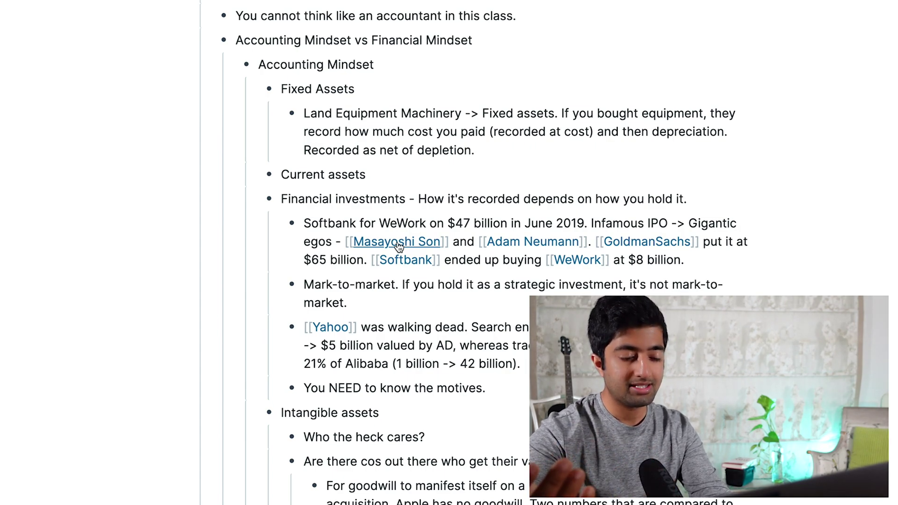
scroll(398, 246, "up", 2)
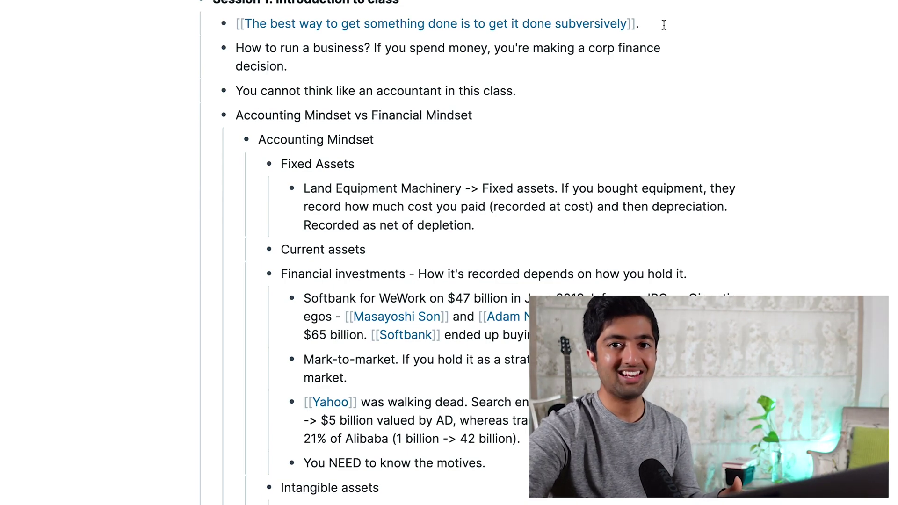
scroll(663, 24, "down", 1)
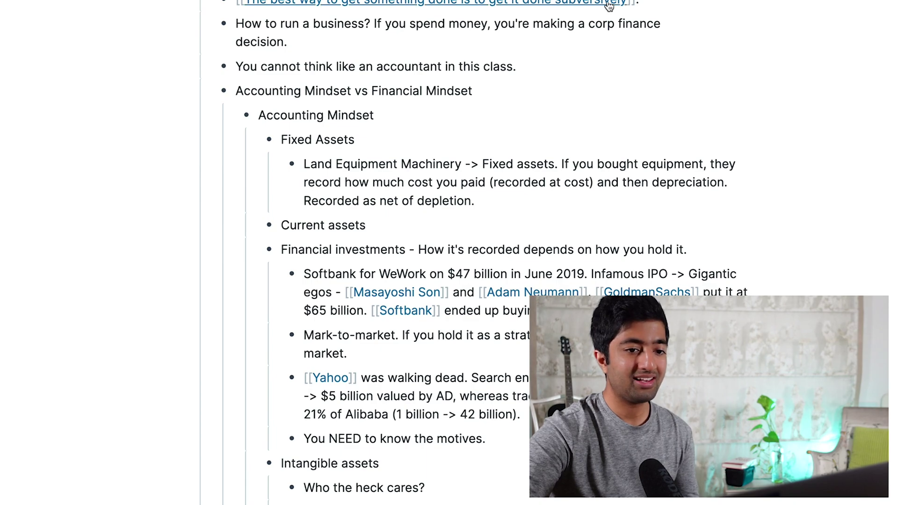
Step: Open the page "The best way to get something done is to get it done subversively" in the sidebar and view its linked references
left_click(555, 9, "shift")
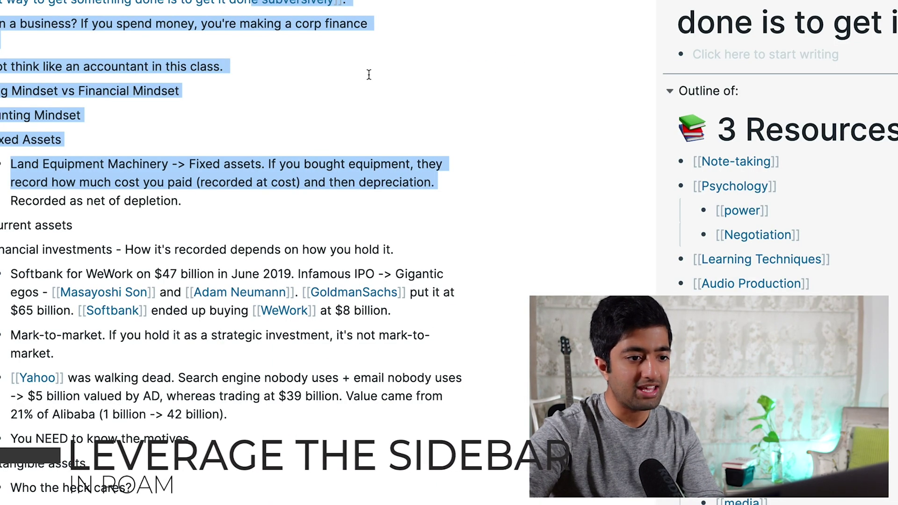
left_click(292, 50)
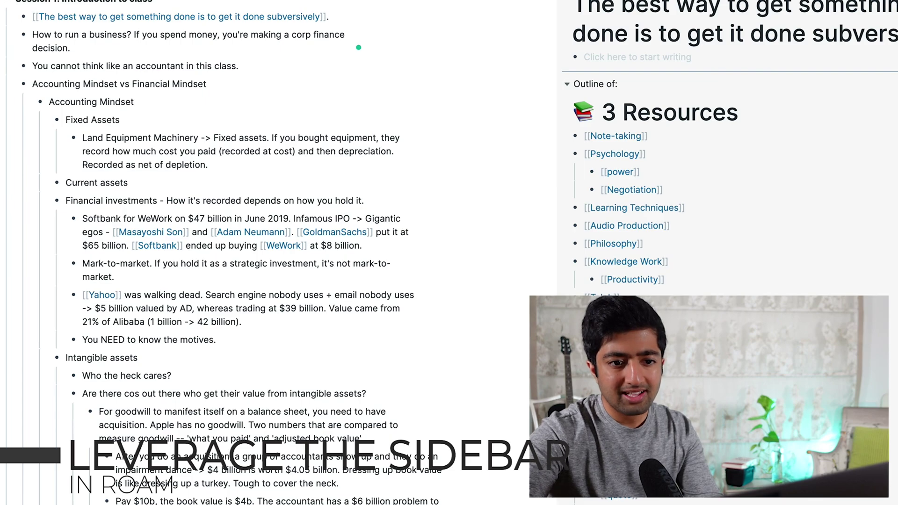
scroll(867, 32, "up", 4)
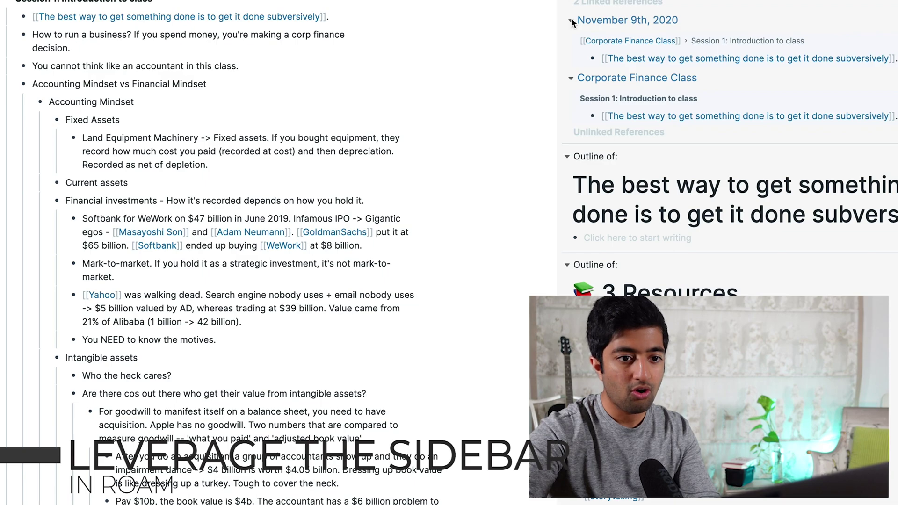
left_click(344, 18)
triple_click(343, 19)
left_click(352, 19)
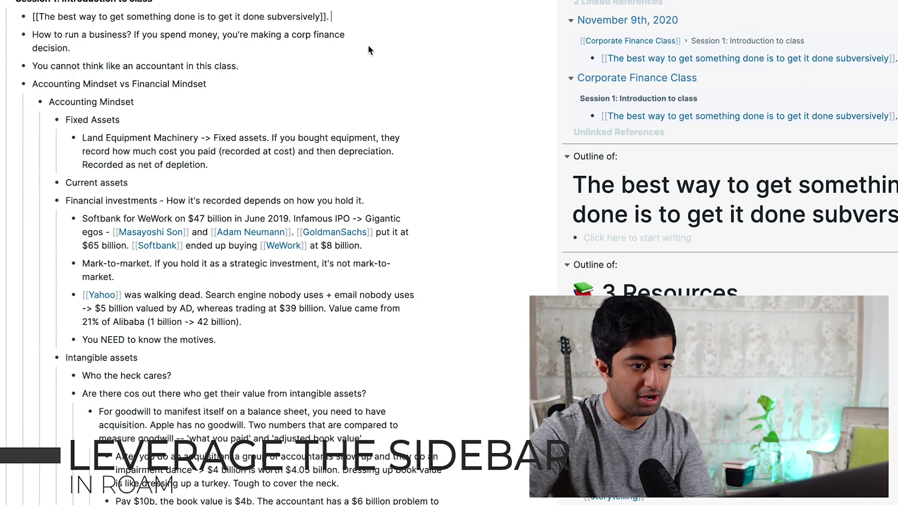
Step: Open the Softbank page in the sidebar from the Financial investments notes and examine its linked references across the class sessions
scroll(94, 147, "down", 2)
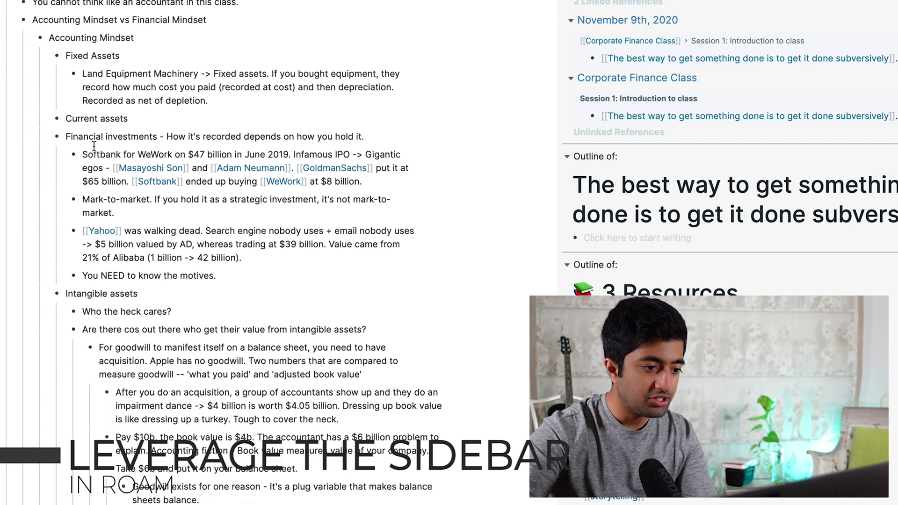
scroll(94, 147, "down", 2)
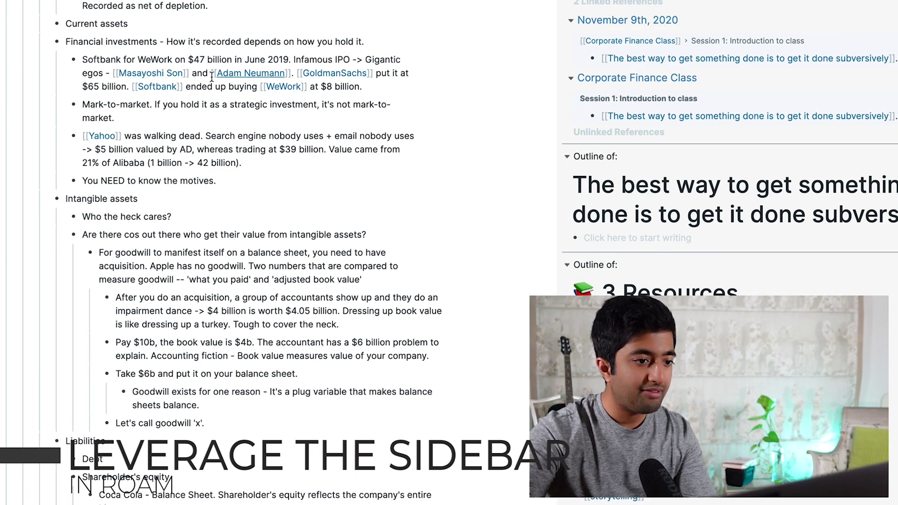
left_click(152, 88, "shift")
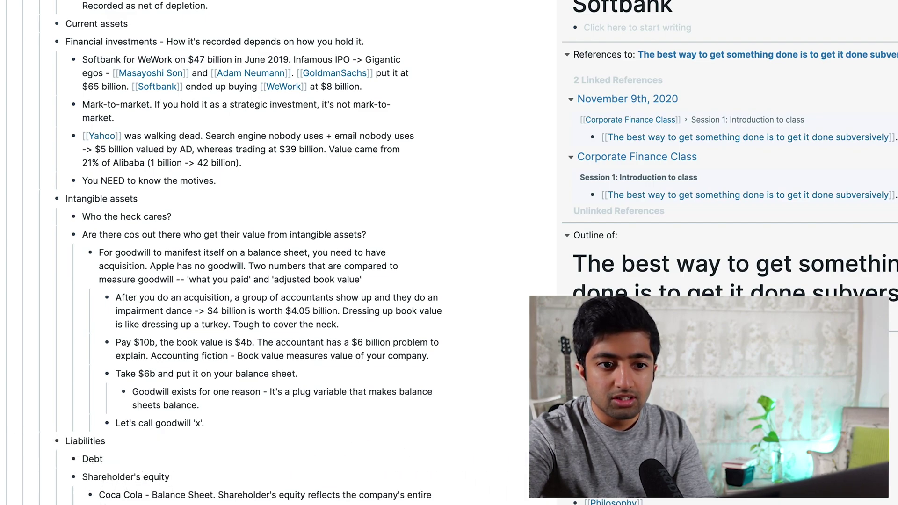
left_click(884, 2)
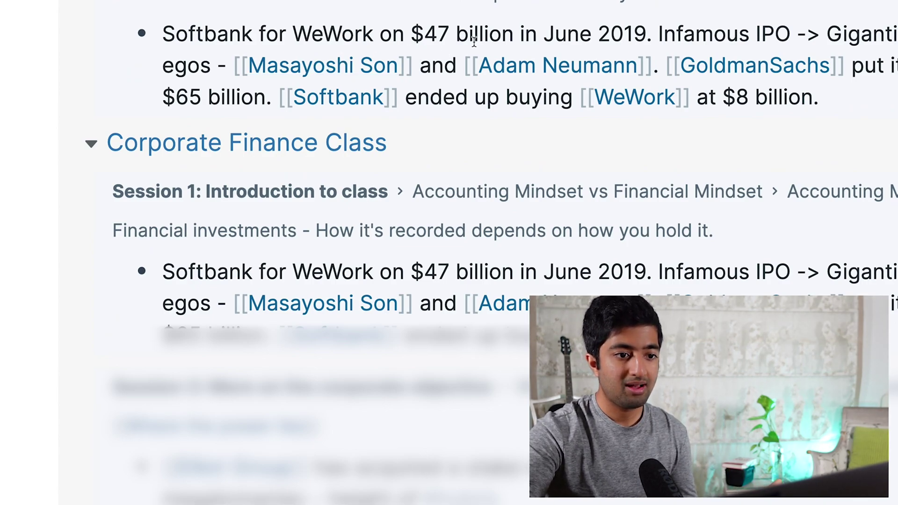
scroll(474, 42, "down", 4)
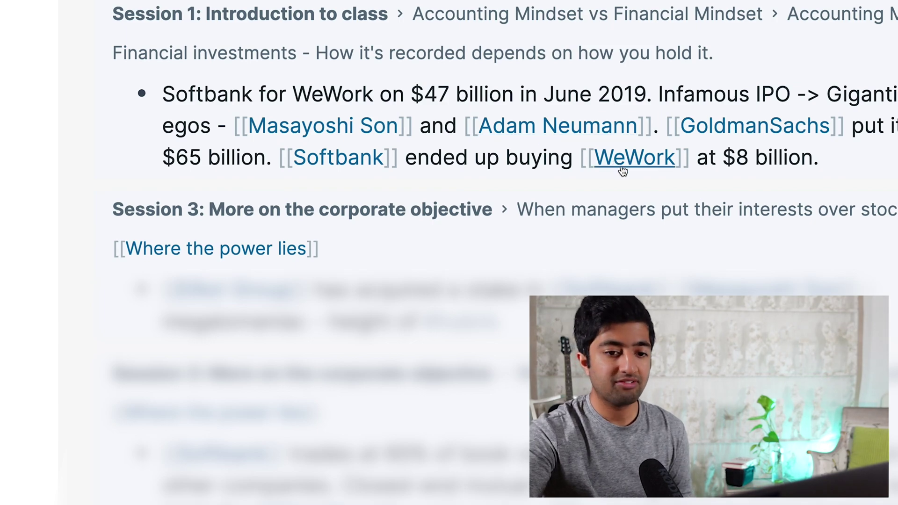
scroll(593, 212, "down", 1)
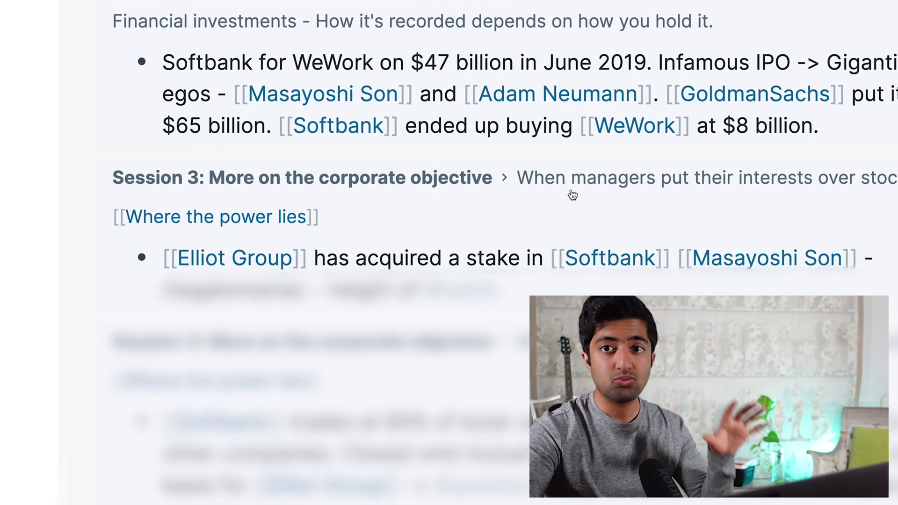
scroll(566, 177, "up", 1)
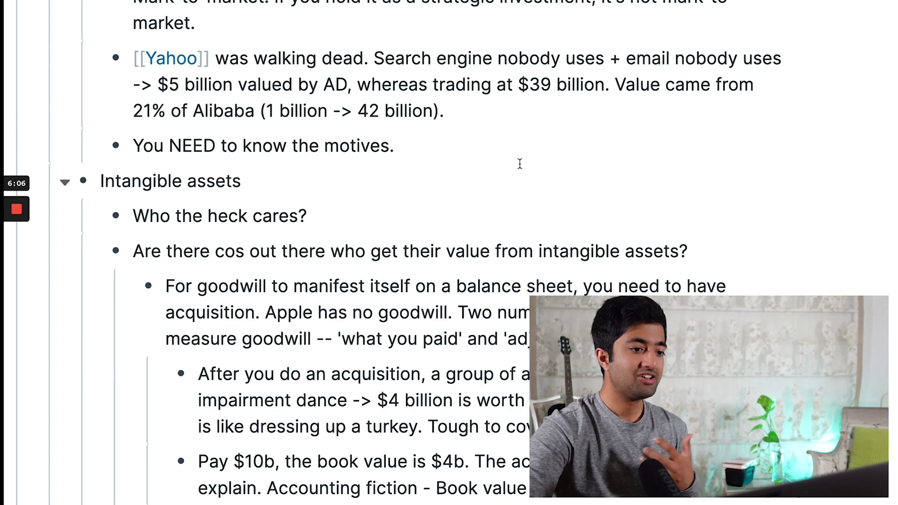
Step: Read through the Session 1 notes from Intangible assets and Liabilities down to the Finance Mindset section
scroll(520, 164, "down", 3)
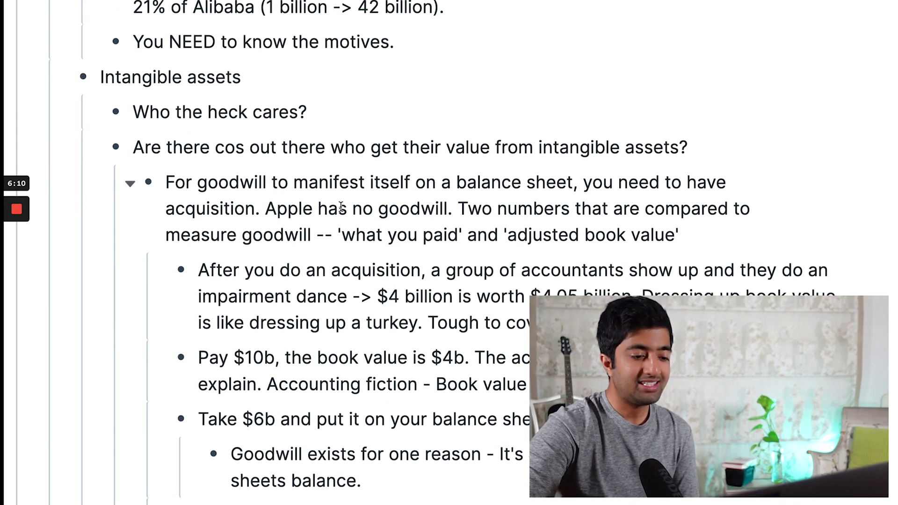
scroll(342, 207, "up", 3)
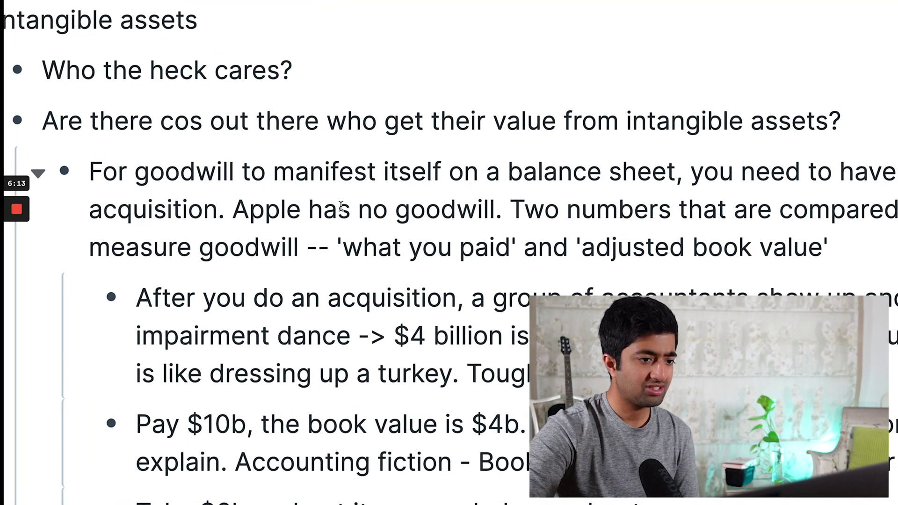
scroll(341, 207, "down", 3)
scroll(341, 208, "down", 4)
scroll(341, 206, "up", 2)
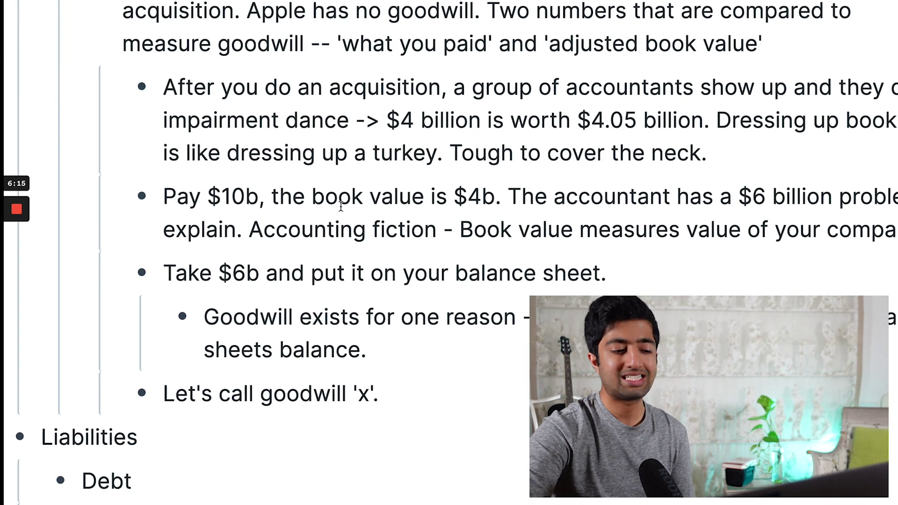
scroll(341, 206, "down", 3)
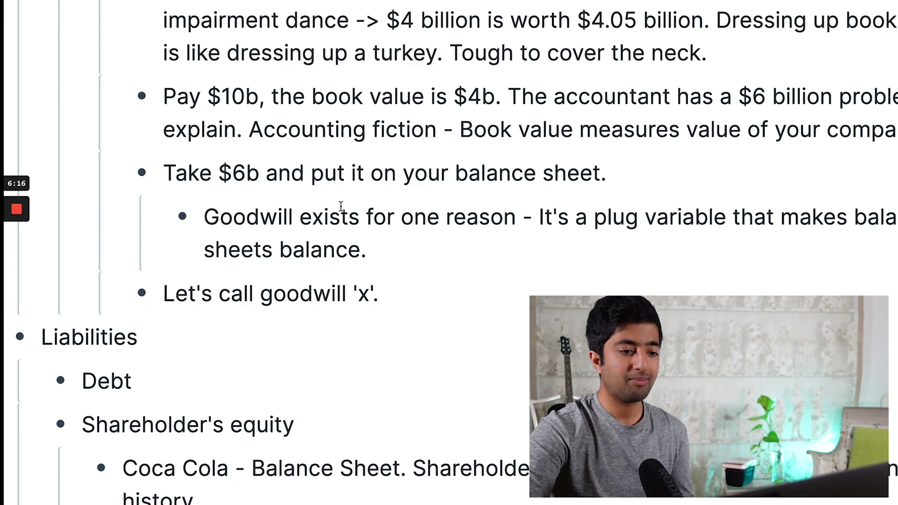
scroll(340, 206, "down", 1)
scroll(341, 206, "down", 4)
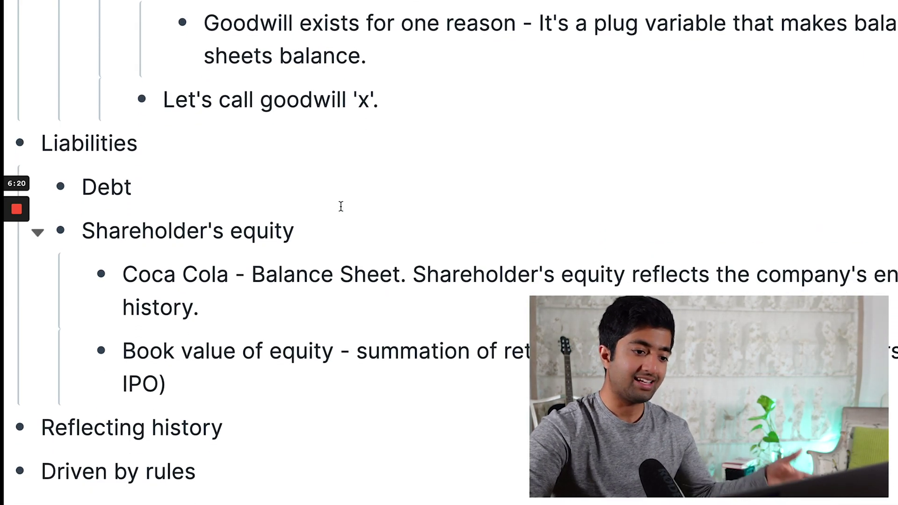
scroll(341, 207, "down", 2)
scroll(341, 206, "down", 9)
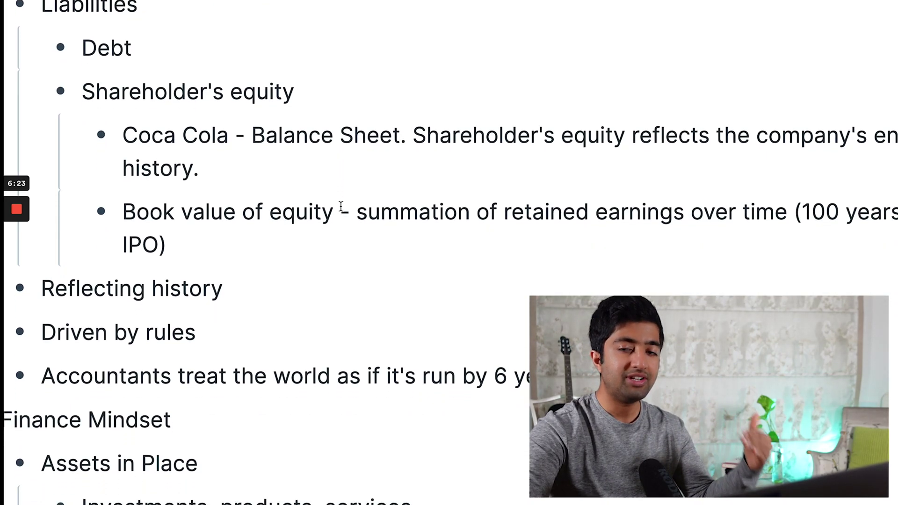
scroll(341, 206, "down", 2)
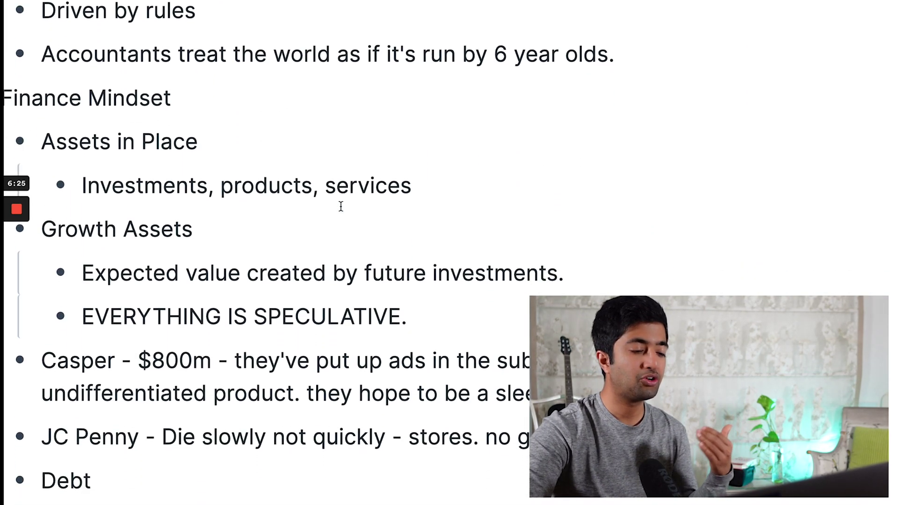
scroll(341, 207, "down", 2)
scroll(341, 207, "down", 3)
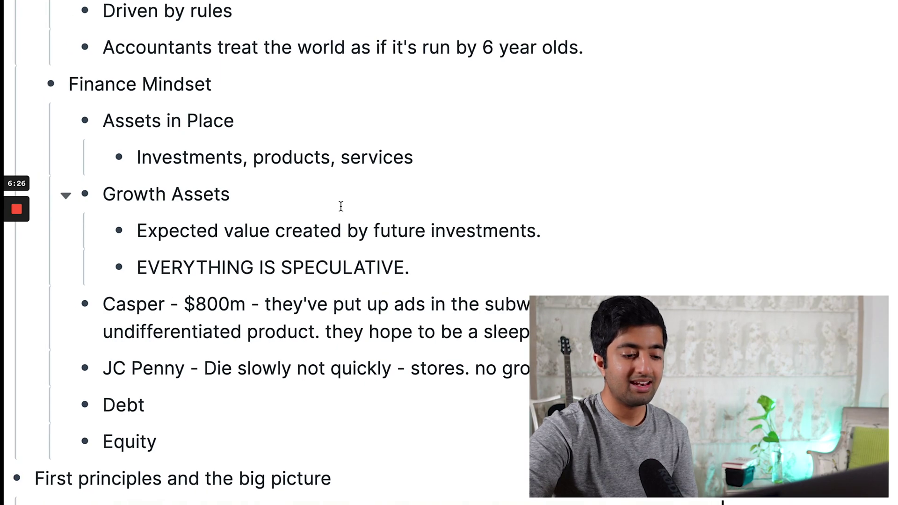
scroll(341, 206, "down", 1)
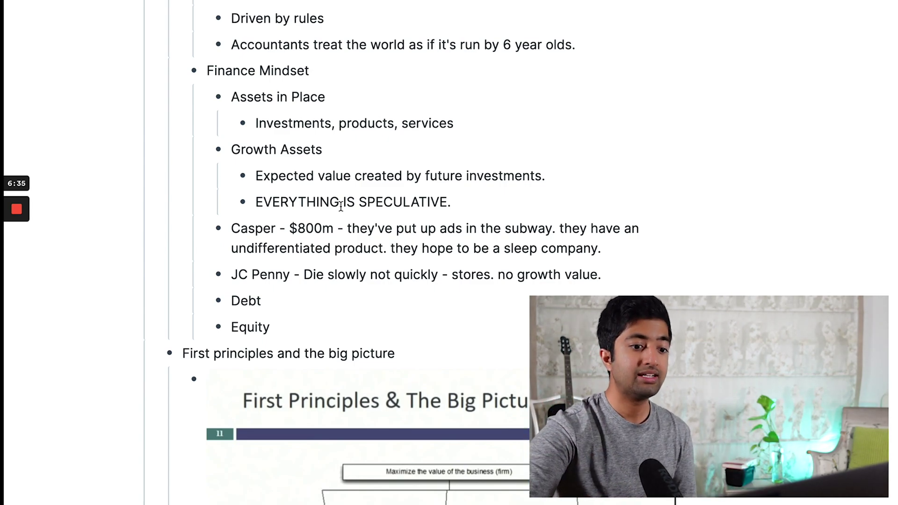
Step: Highlight the Investment Principle, Financing Decision and Dividend Principle blocks below the First Principles slide and clear the selection
scroll(341, 206, "down", 5)
scroll(341, 206, "down", 6)
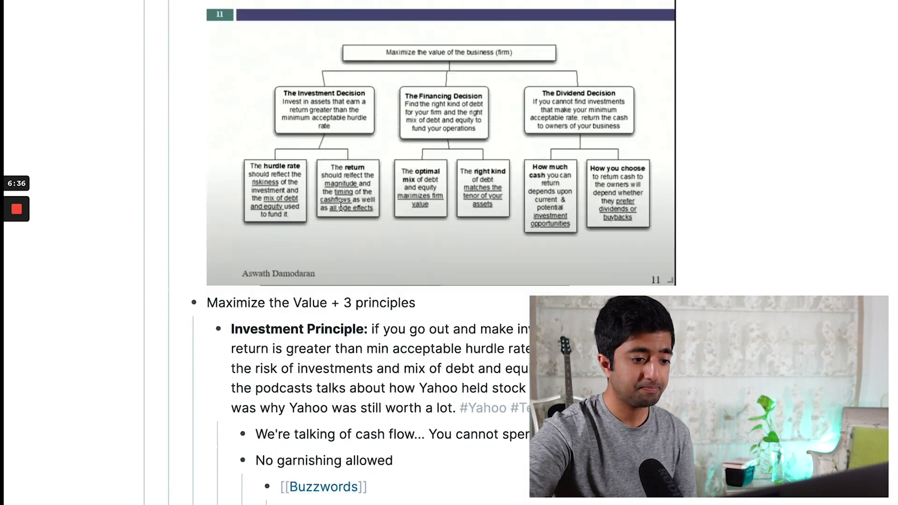
scroll(340, 206, "down", 1)
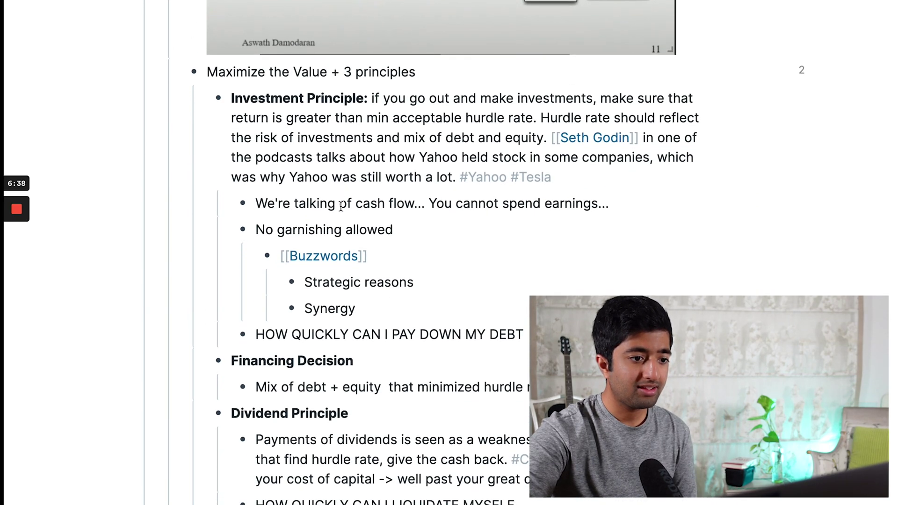
left_click_drag(304, 117, 433, 473)
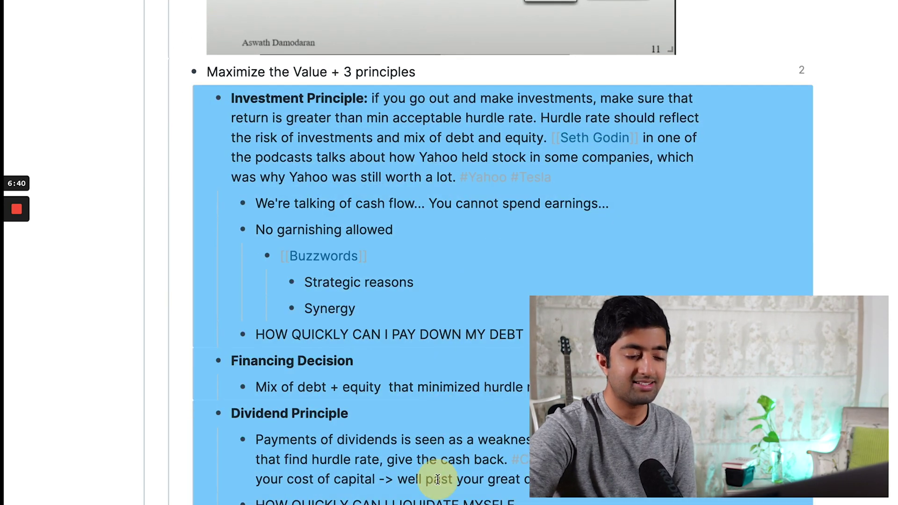
scroll(426, 270, "up", 1)
scroll(381, 249, "up", 3)
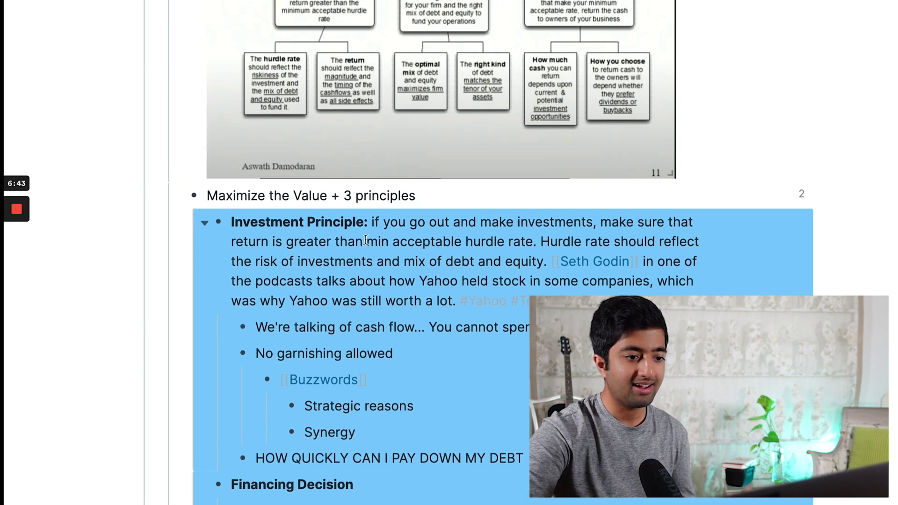
scroll(218, 276, "up", 1)
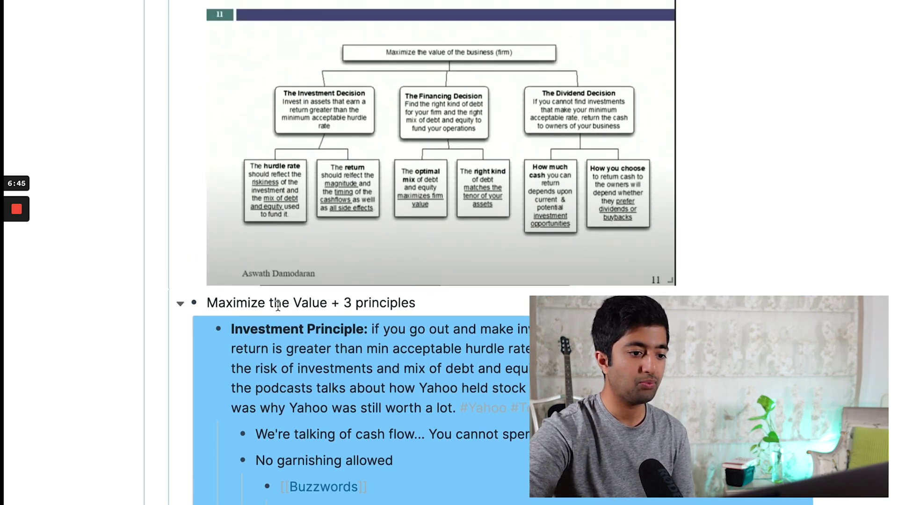
left_click(273, 302)
left_click(176, 327)
Step: Compare the notes under "Maximize the Value + 3 principles" with the decision diagram on the slide above them
scroll(176, 327, "down", 4)
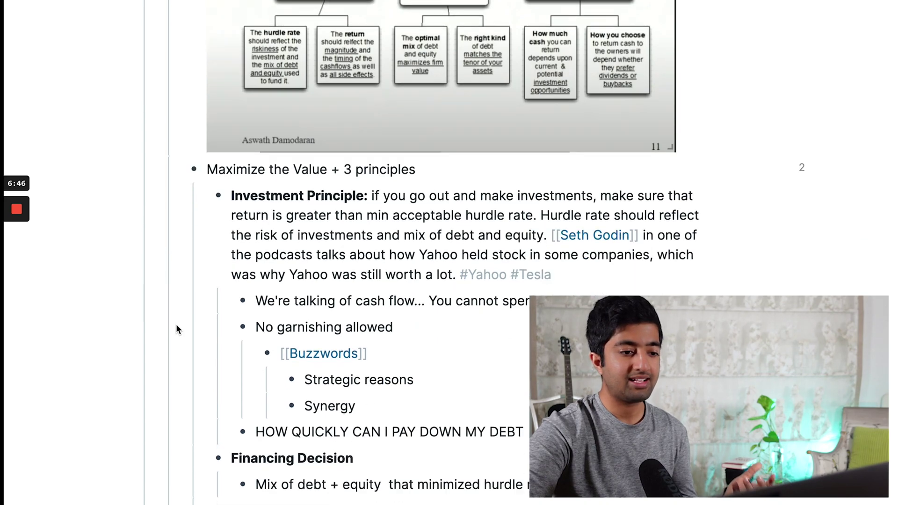
scroll(176, 324, "down", 2)
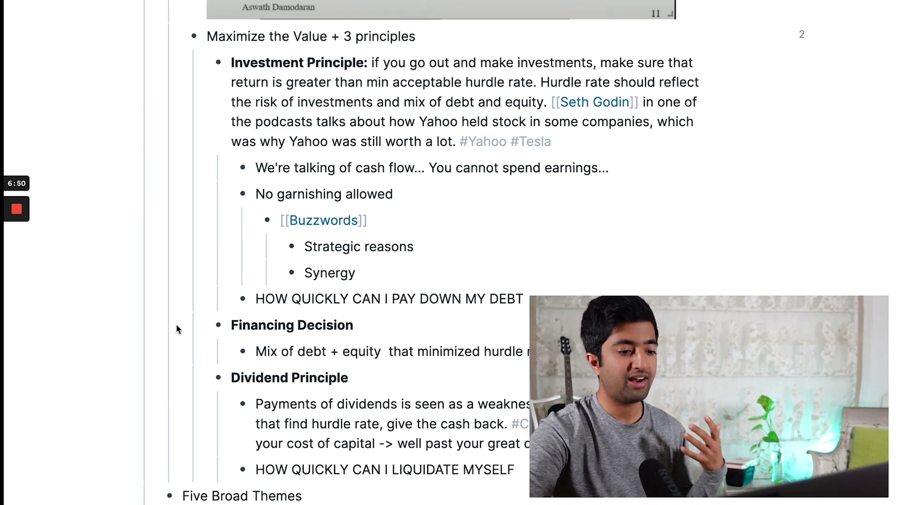
scroll(176, 324, "down", 1)
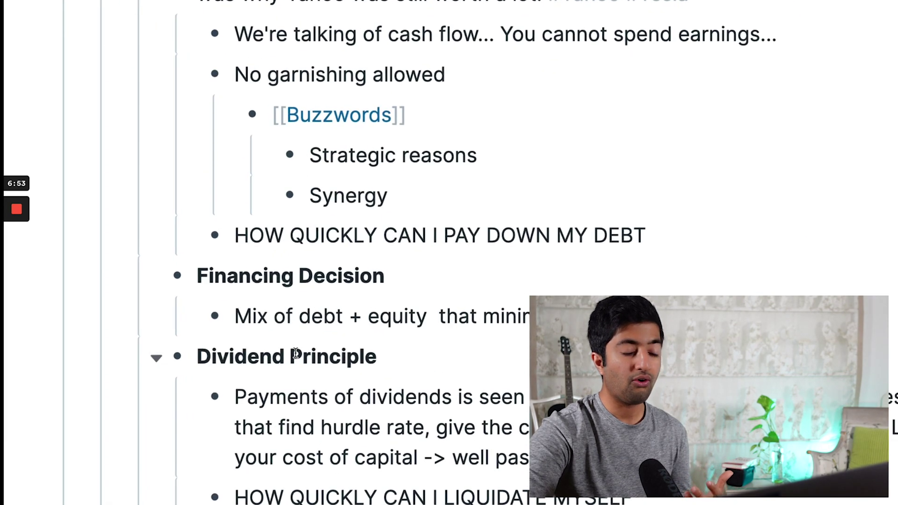
scroll(295, 354, "up", 5)
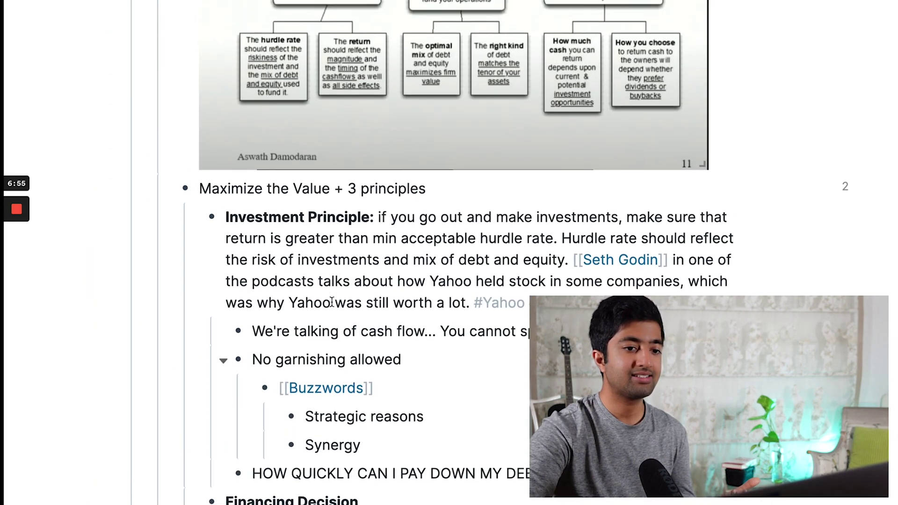
scroll(380, 279, "up", 2)
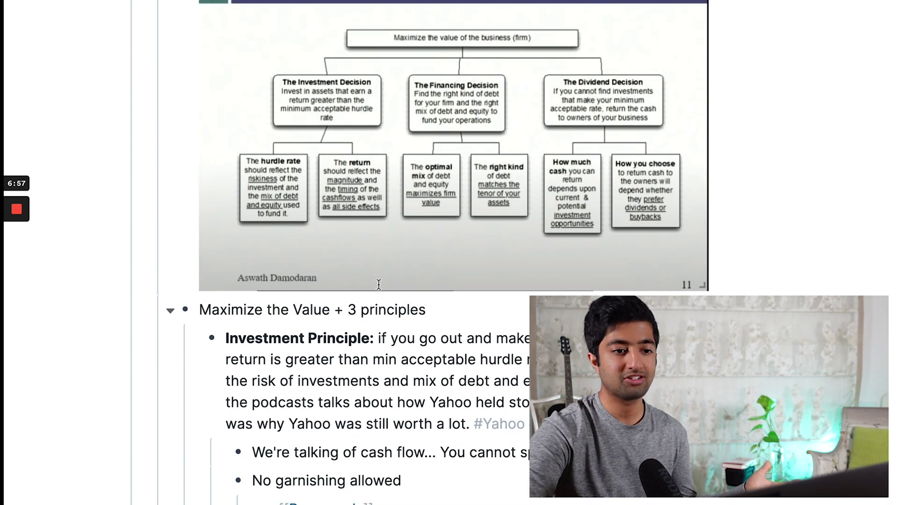
Step: Review the First Principles & The Big Picture slide with its heading block and the investment, financing and dividend notes beneath it
scroll(379, 284, "up", 2)
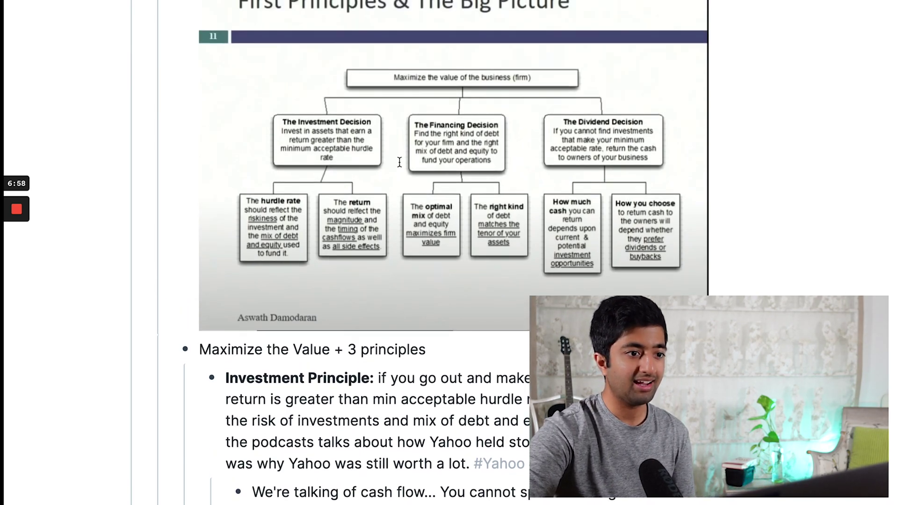
scroll(326, 60, "up", 2)
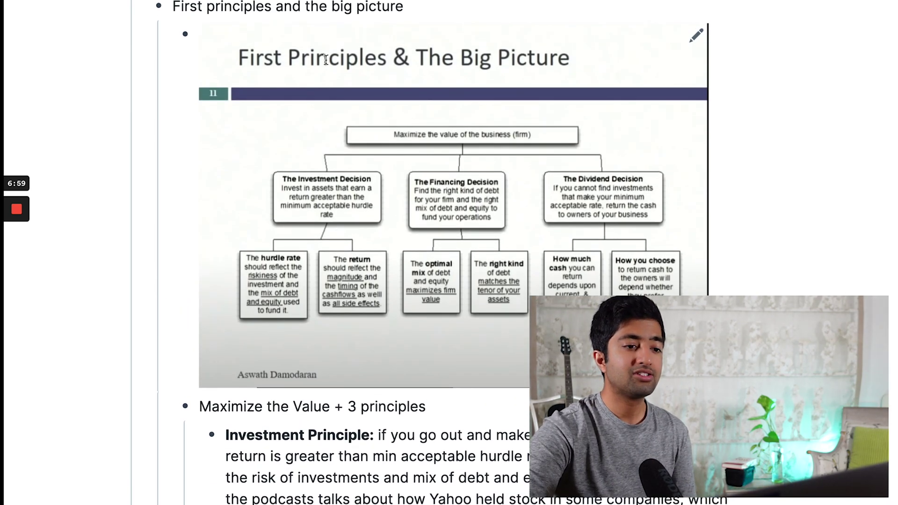
triple_click(245, 6)
left_click(235, 8)
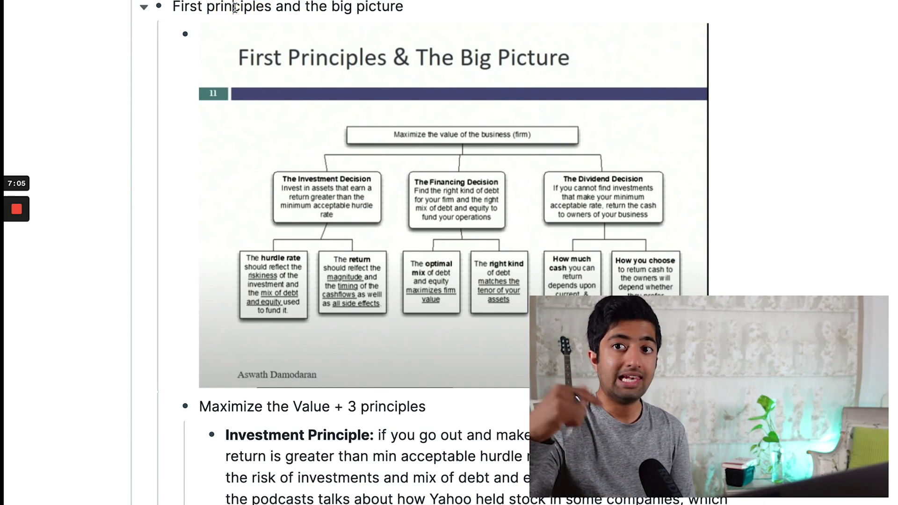
scroll(235, 8, "down", 5)
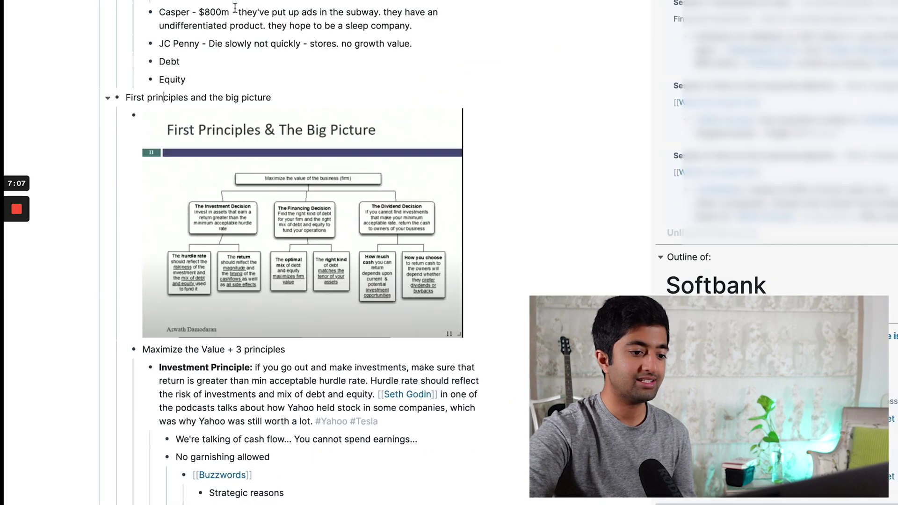
scroll(193, 44, "up", 3)
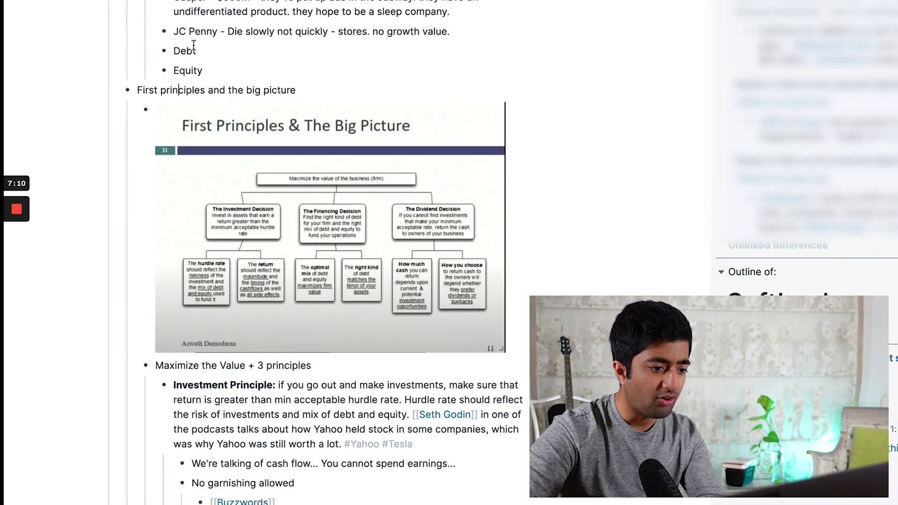
scroll(207, 114, "up", 4)
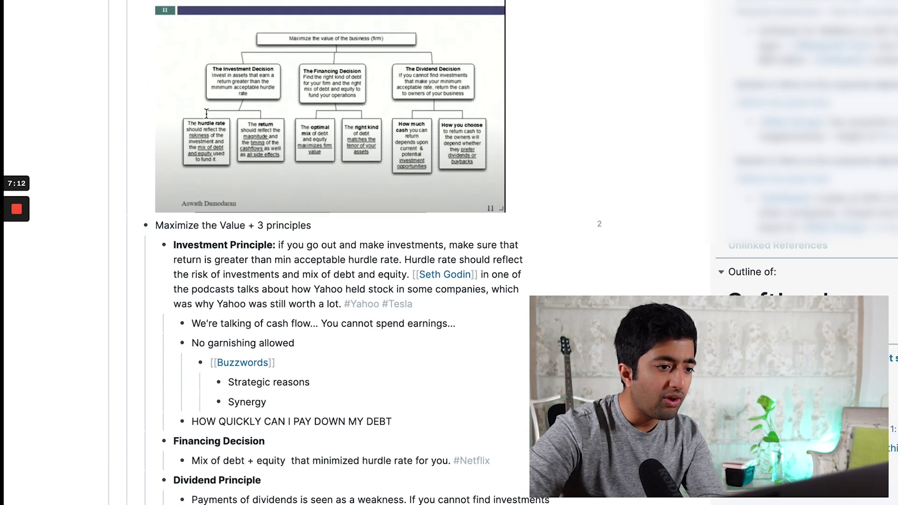
scroll(219, 250, "down", 1)
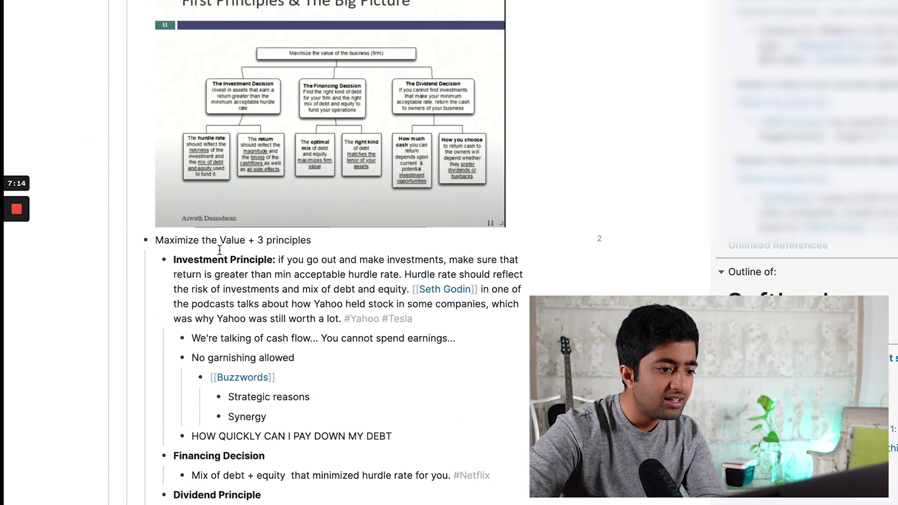
Step: Copy the block text "Maximize the Value + 3 principles", search the database for it and open the first matching block in the sidebar
triple_click(183, 241)
key("ctrl+c")
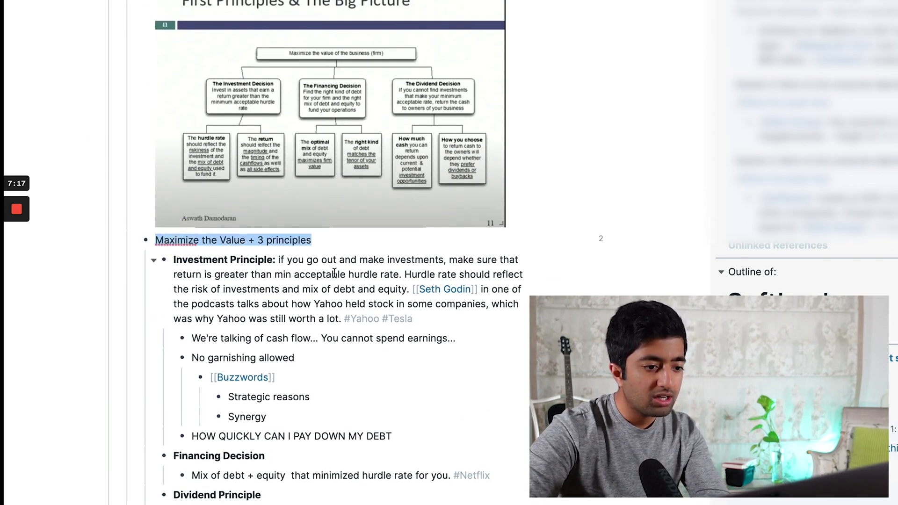
type("((")
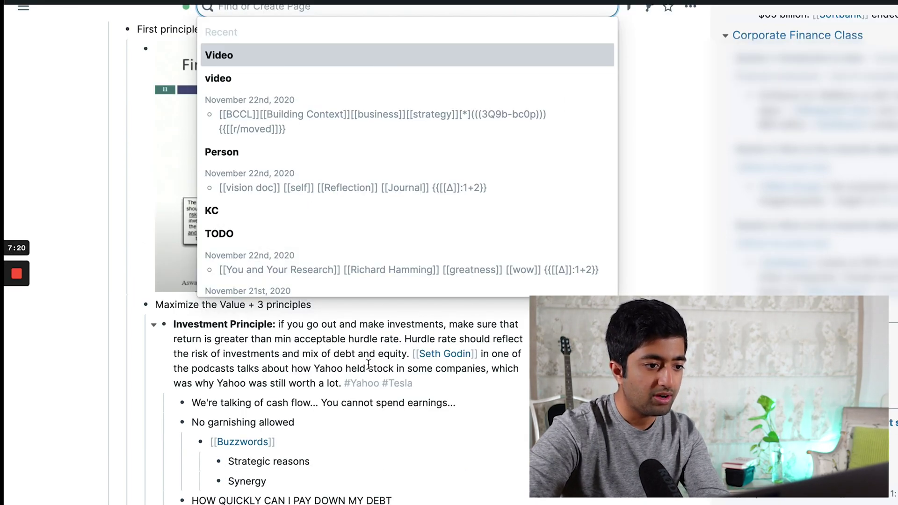
key("ctrl+v")
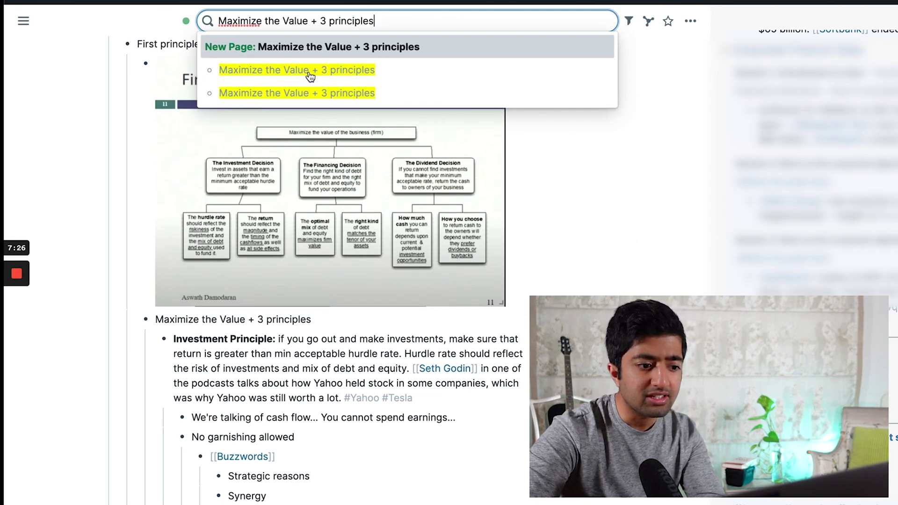
left_click(310, 75, "shift")
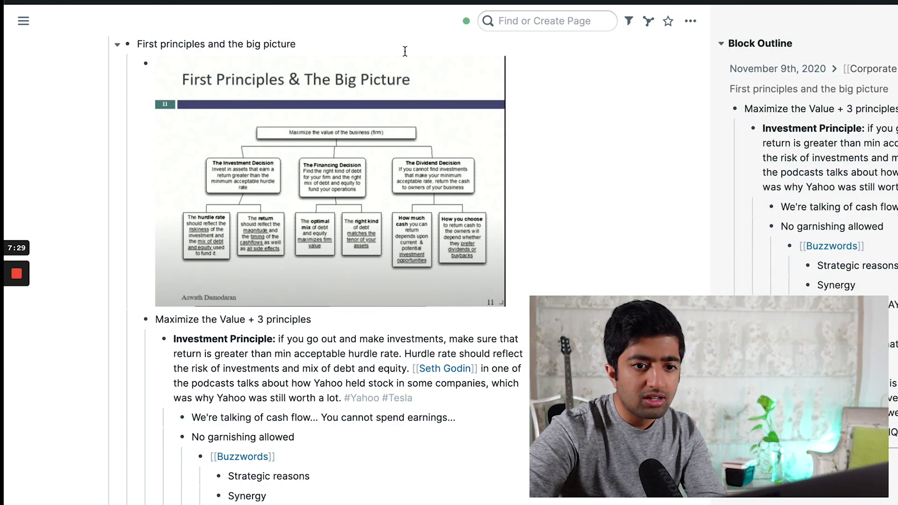
Step: Search for "Maximize the Value + 3 principles" again and open the second matching block in the sidebar
scroll(810, 137, "right", 4)
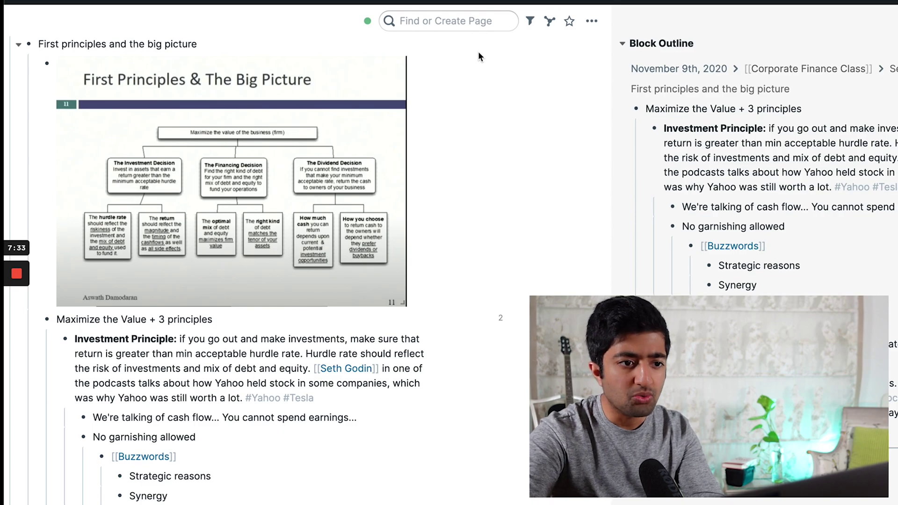
left_click(463, 25)
key("ctrl+v")
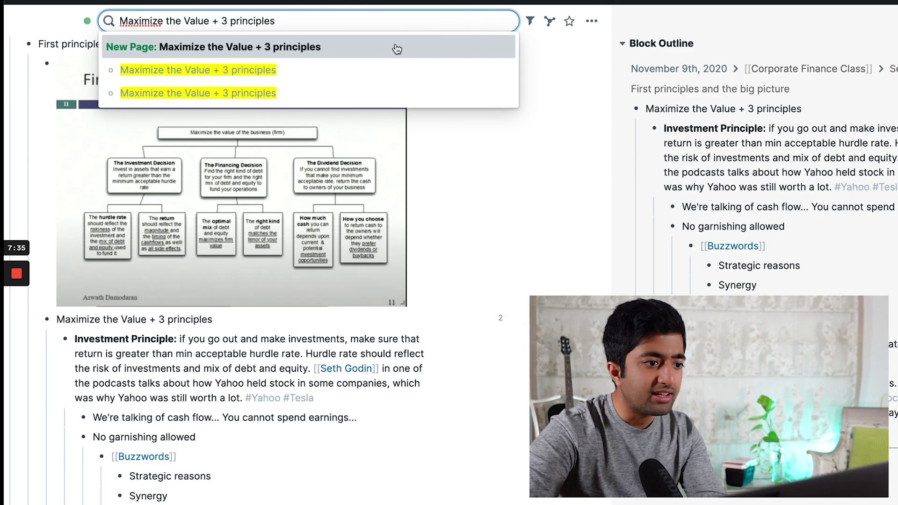
left_click(271, 93, "shift")
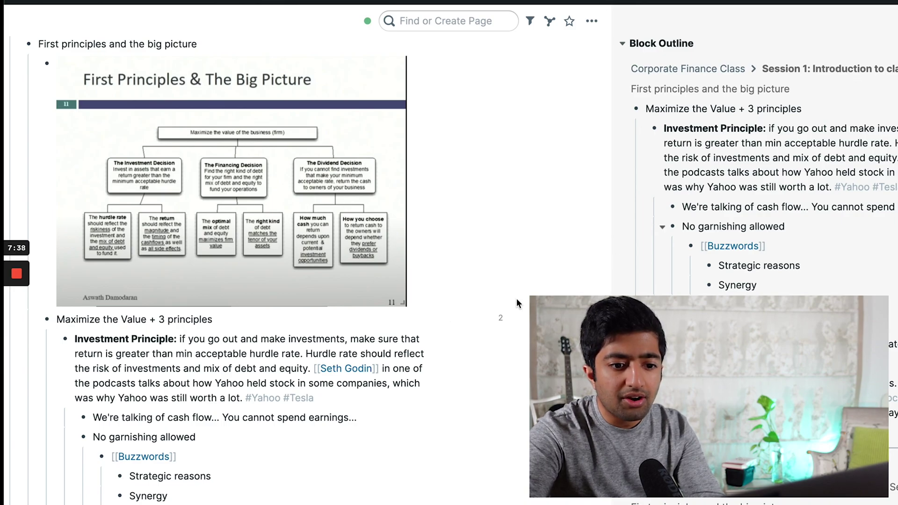
Step: Expand Session 4: Closing the books on Corporate End Game and read through its notes down to the First Principles slide
scroll(405, 331, "down", 7)
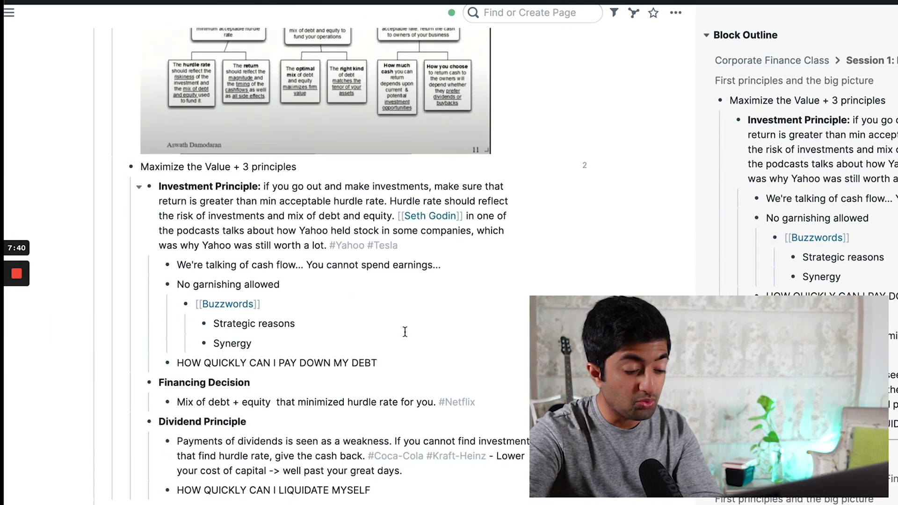
scroll(404, 331, "down", 10)
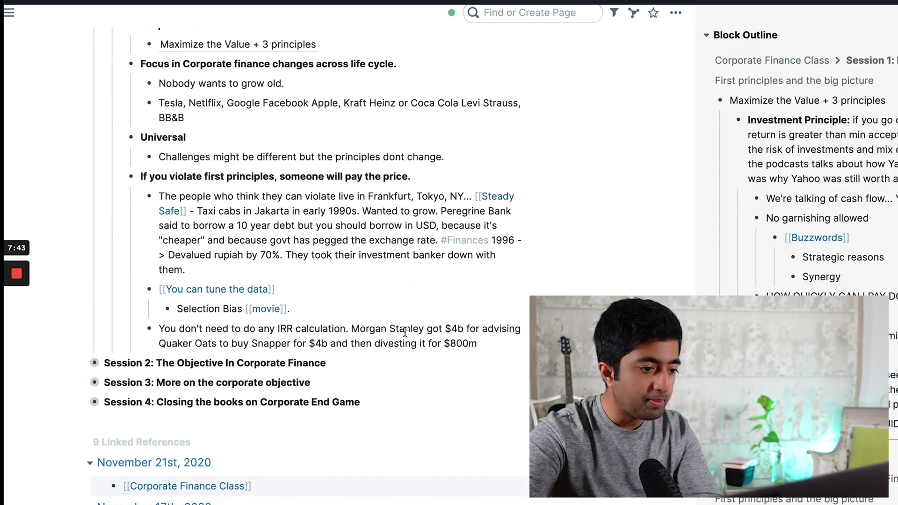
left_click(85, 377)
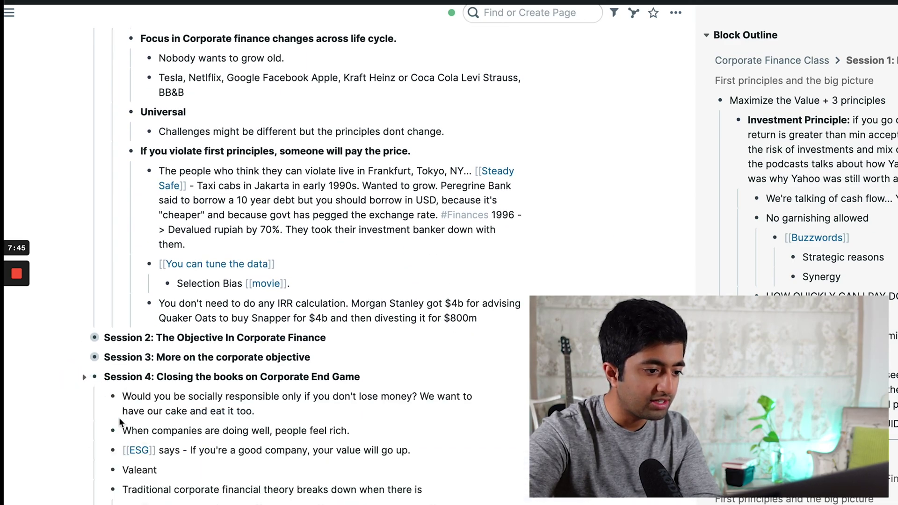
scroll(118, 417, "down", 2)
scroll(119, 417, "down", 5)
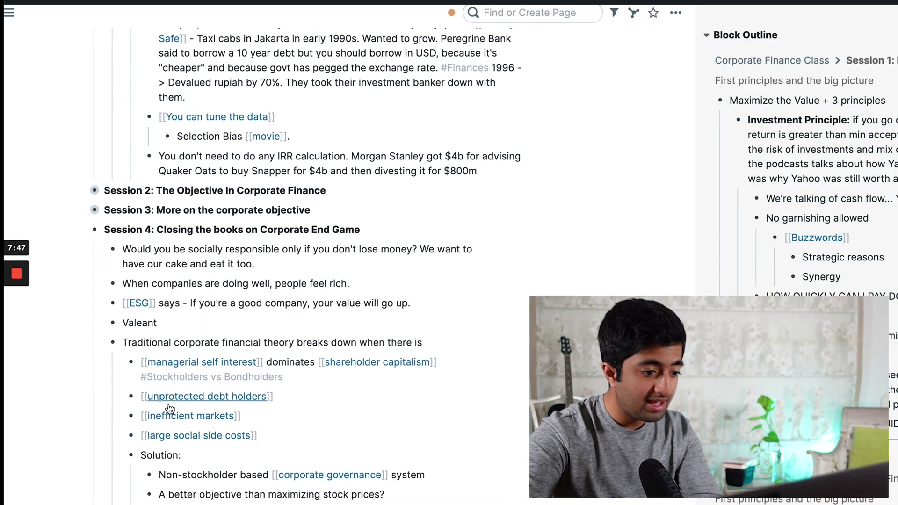
scroll(191, 374, "down", 8)
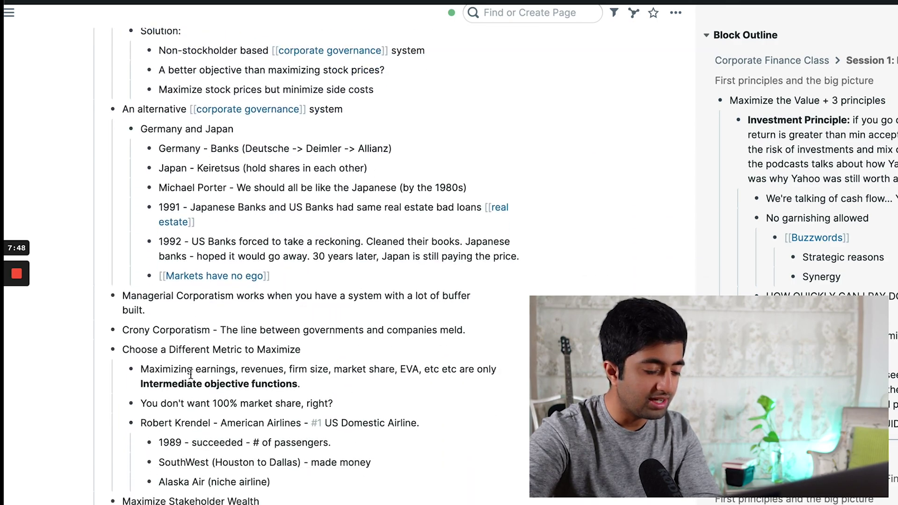
scroll(191, 374, "down", 12)
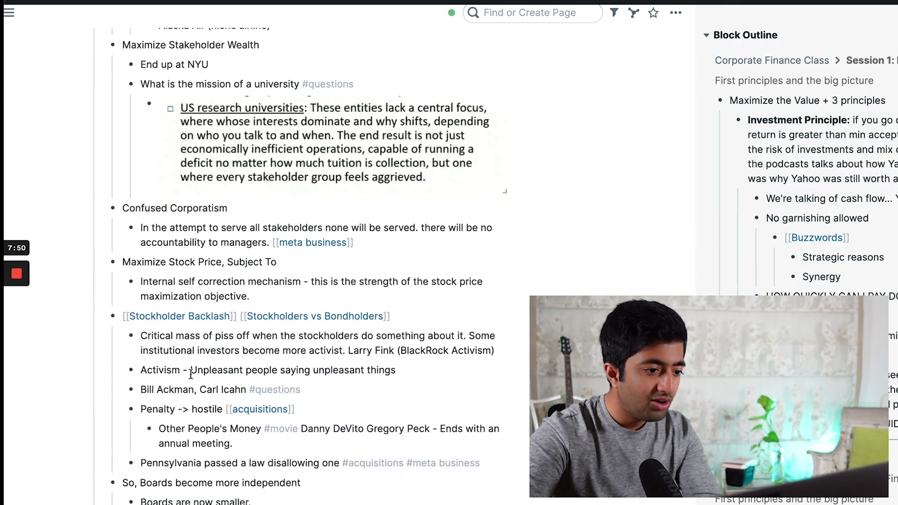
scroll(190, 374, "down", 12)
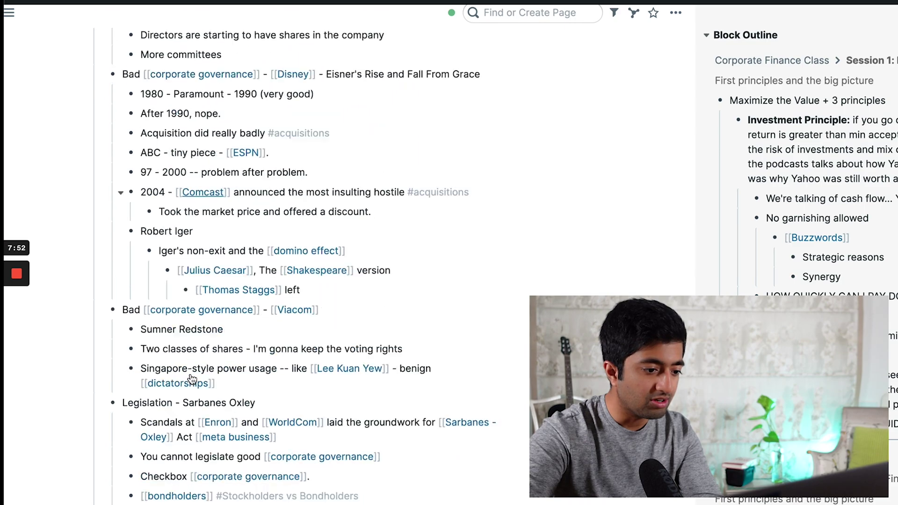
scroll(191, 374, "down", 17)
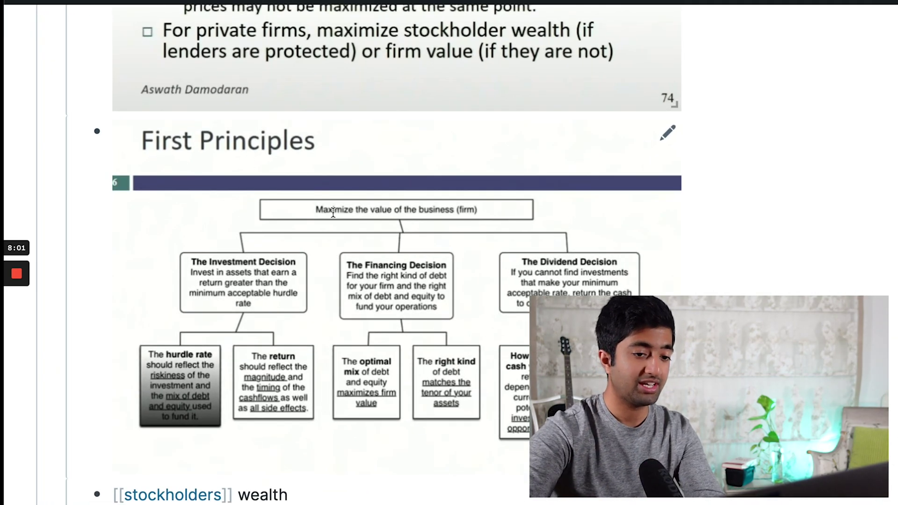
Step: Add an empty block directly above the First Principles slide in the Session 4 notes and start a block reference in it
left_click(667, 133)
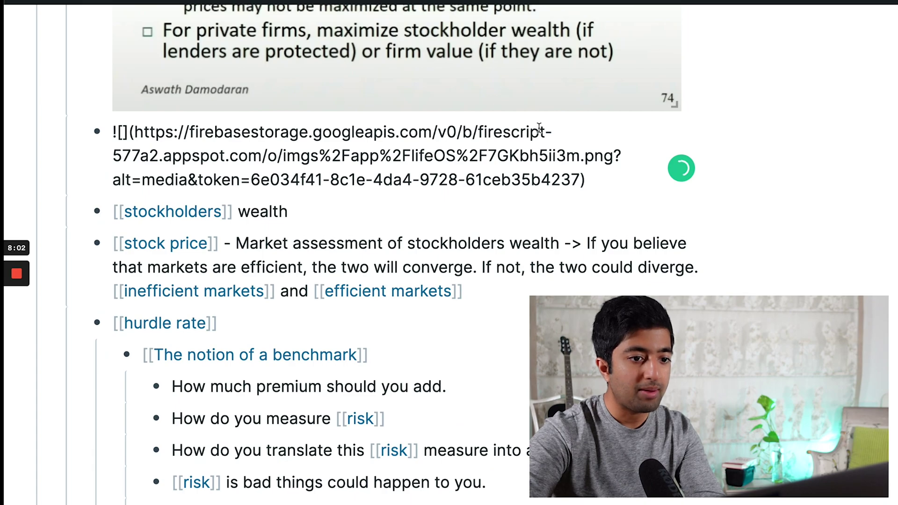
key("Return")
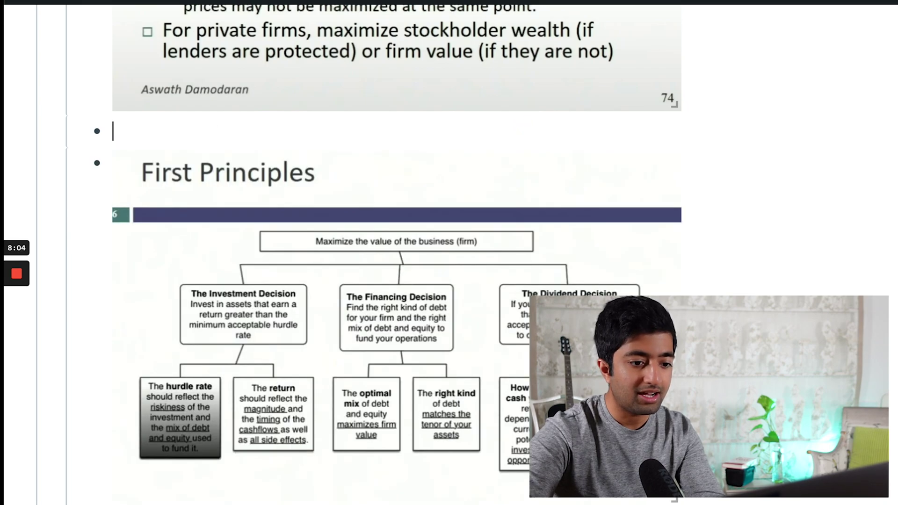
type("((")
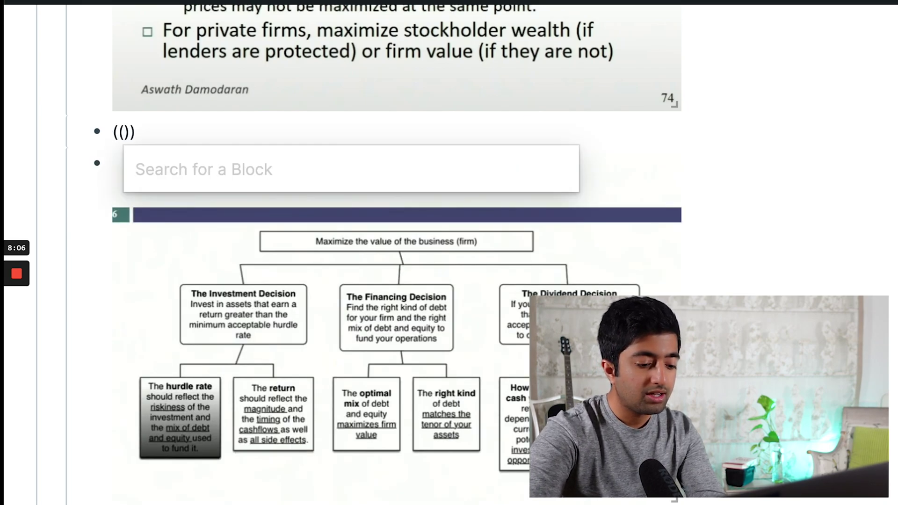
Step: Search the blocks for "Principles" and insert a reference to "Maximize the Value + 3 principles" in the new block
type("Maximi")
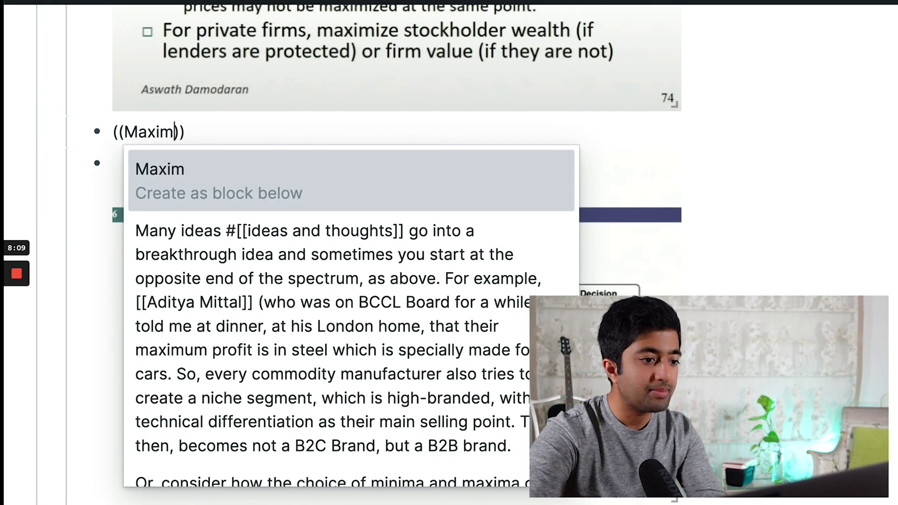
key("alt+BackSpace")
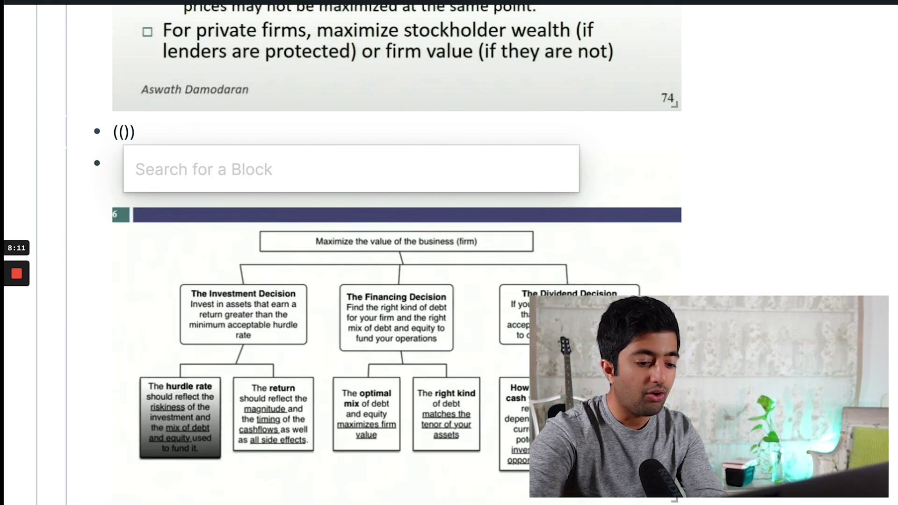
type("Principles")
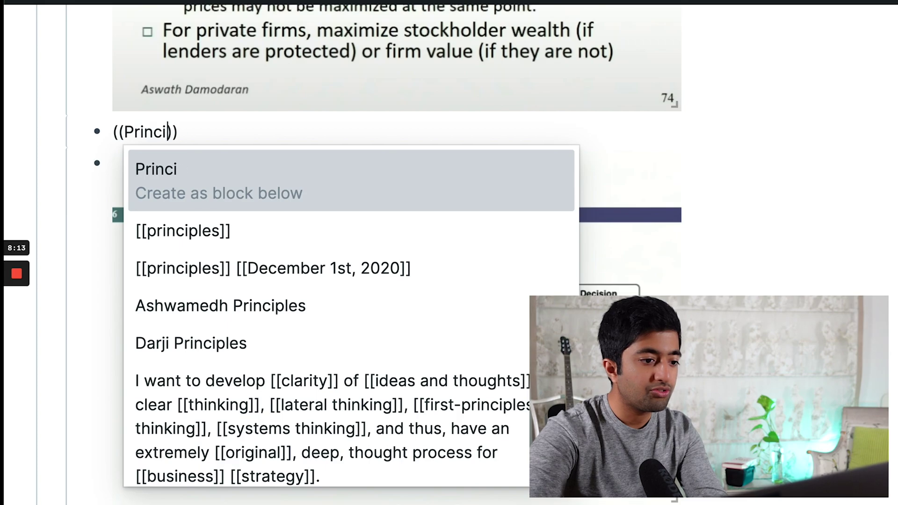
scroll(388, 393, "down", 12)
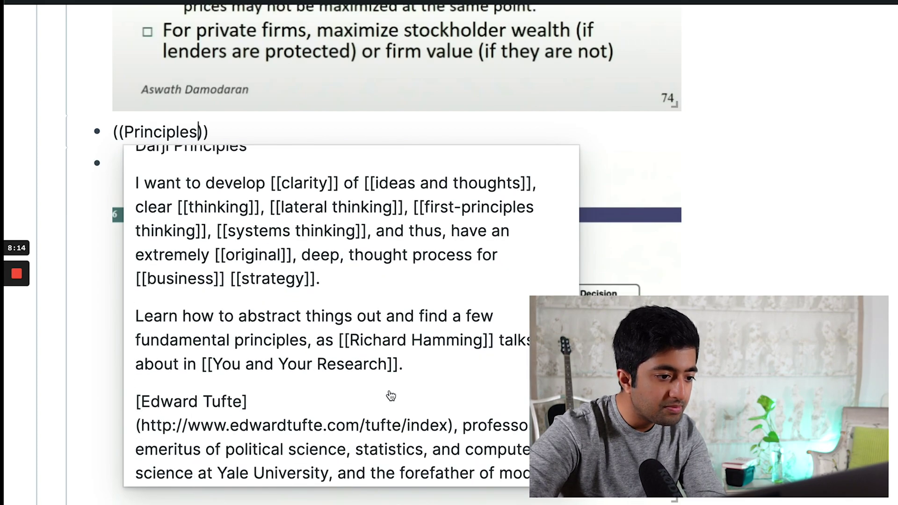
scroll(390, 395, "down", 2)
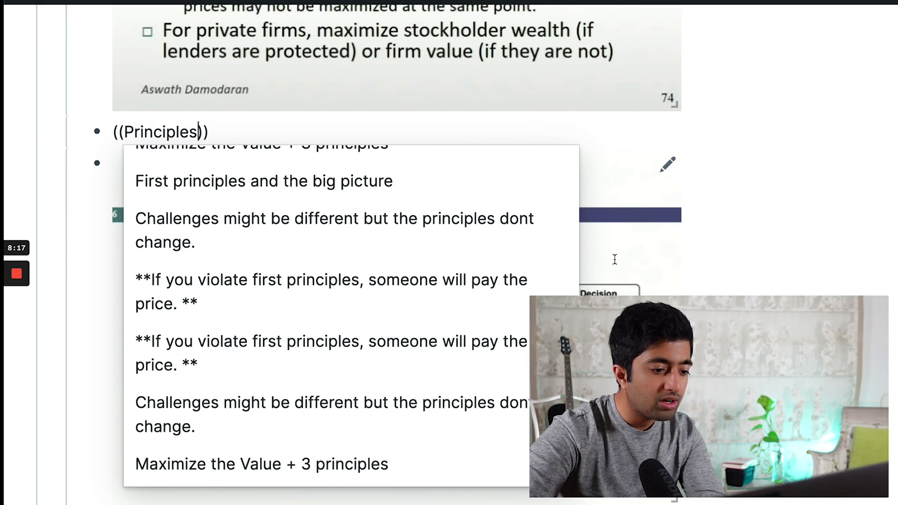
left_click(328, 461)
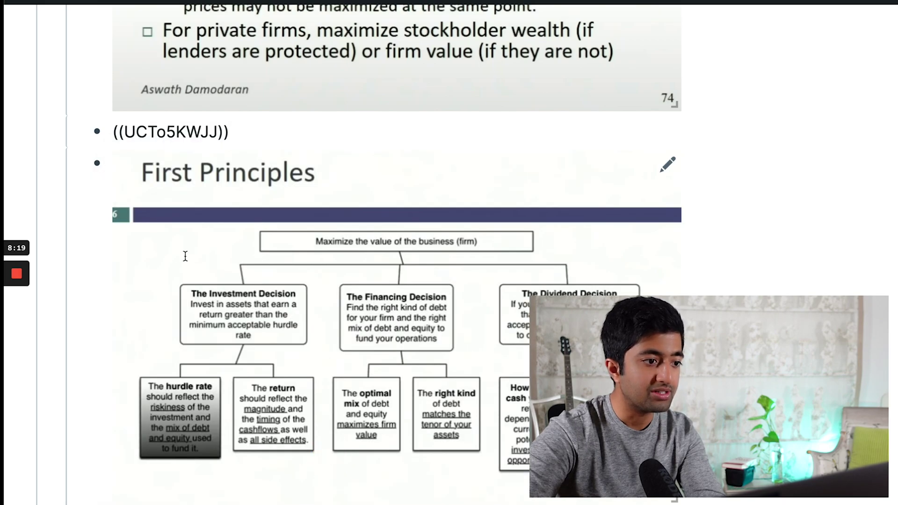
left_click(21, 128)
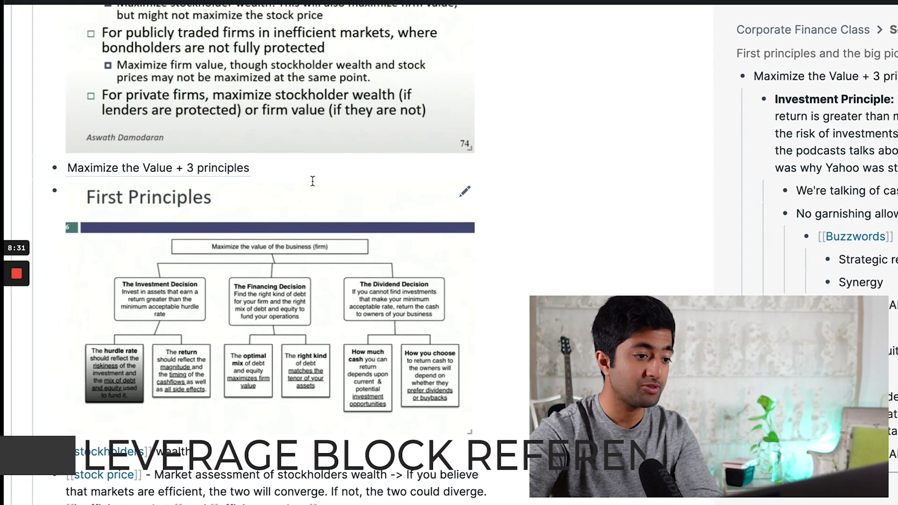
left_click(278, 164)
left_click(20, 166)
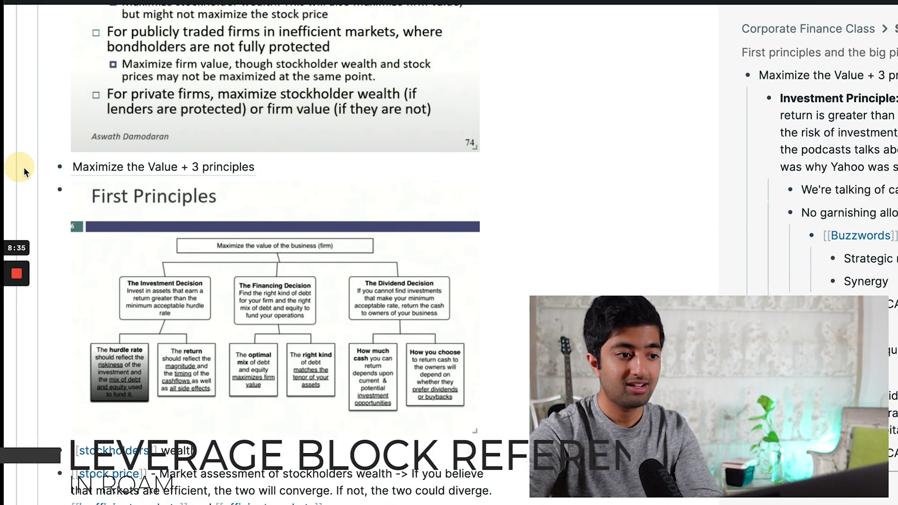